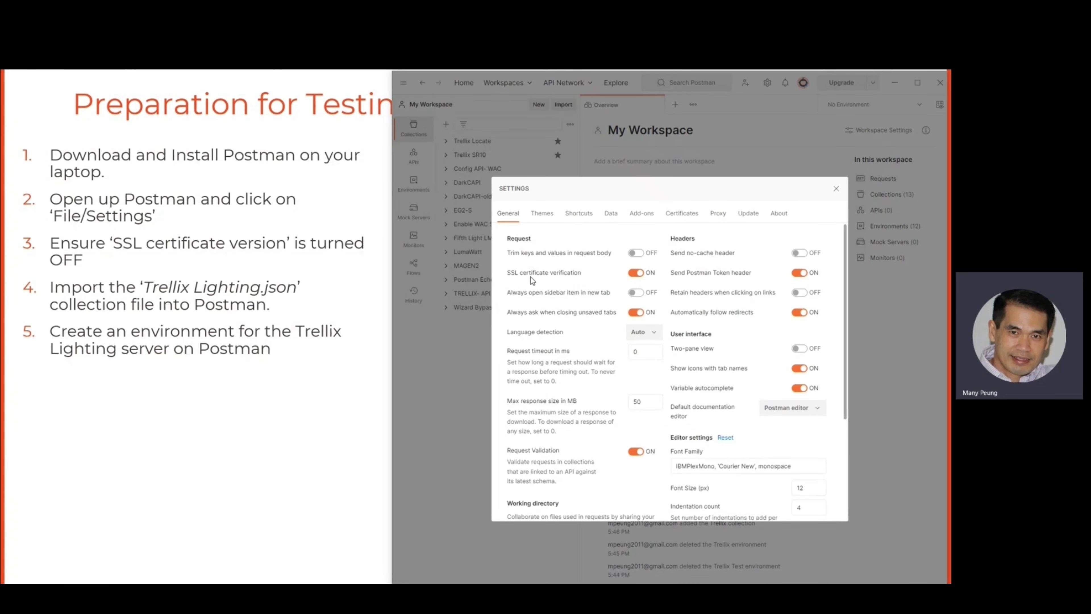
Turn off SSL certificate verification in the general settings and close the settings
click(636, 273)
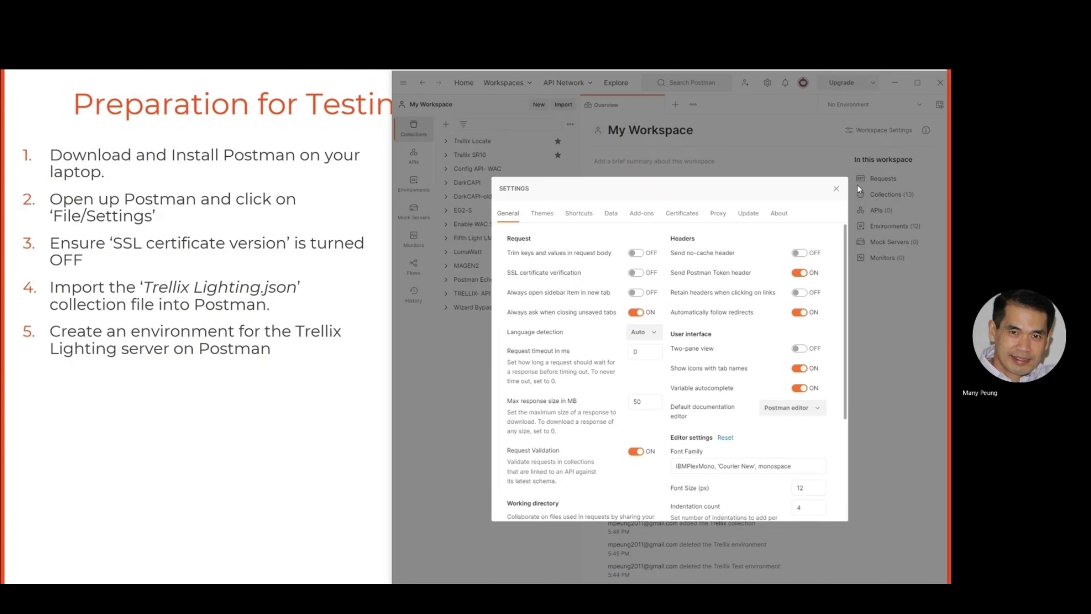
click(837, 189)
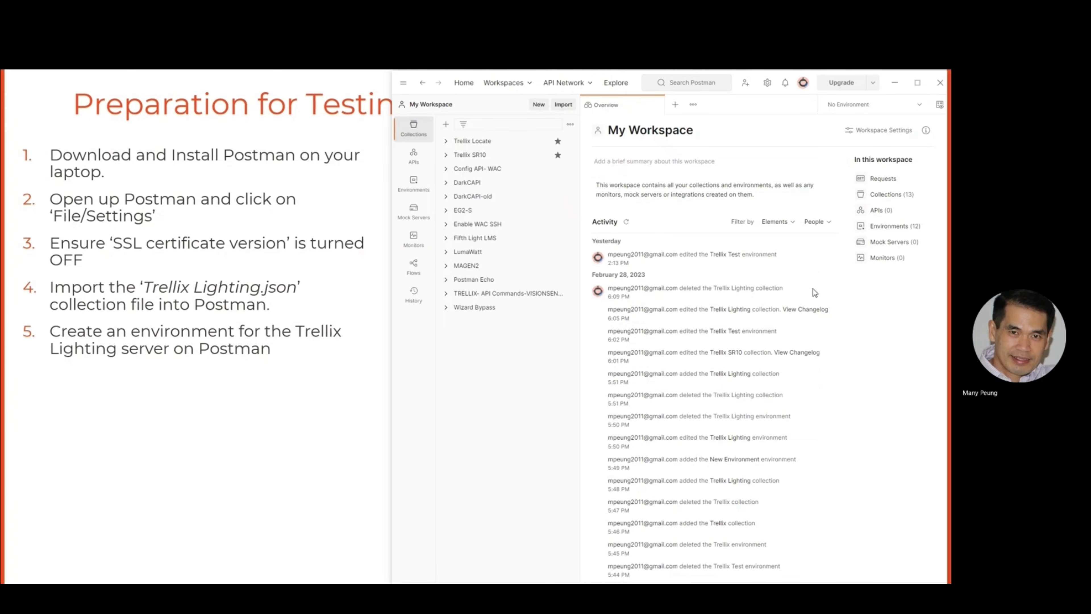
Import the Trellix Lighting.json collection file into My Workspace and expand the imported Trellix Lighting collection
click(563, 106)
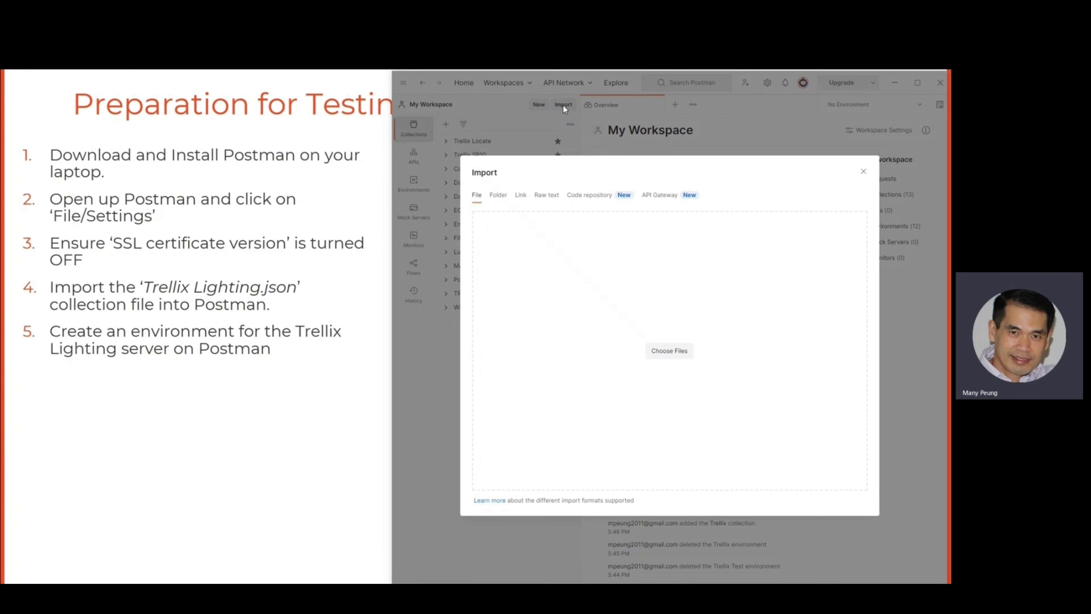
click(670, 351)
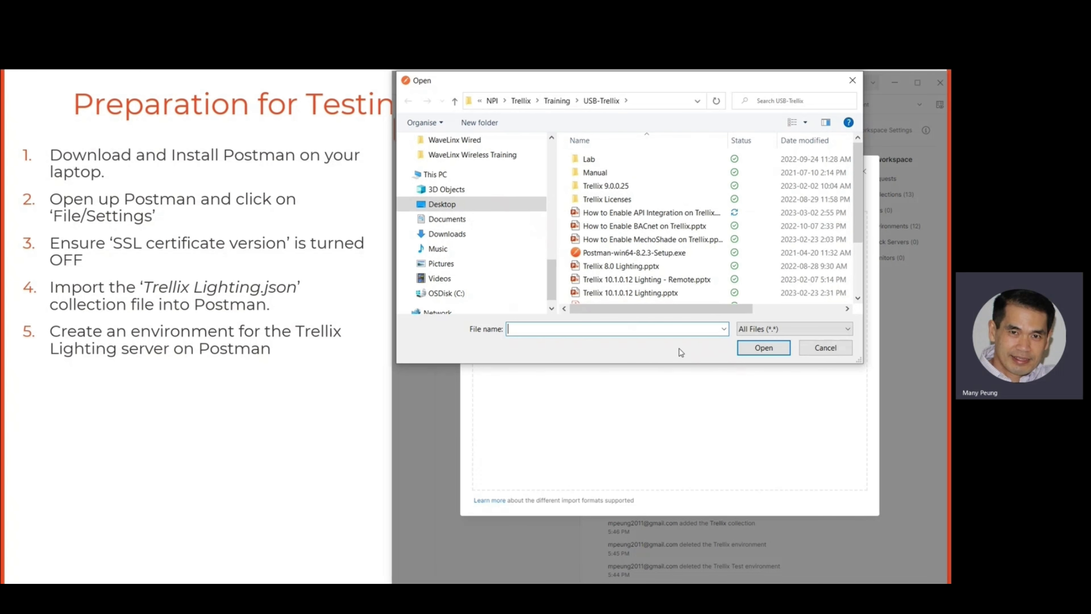
scroll(671, 252, down, 2)
click(610, 245)
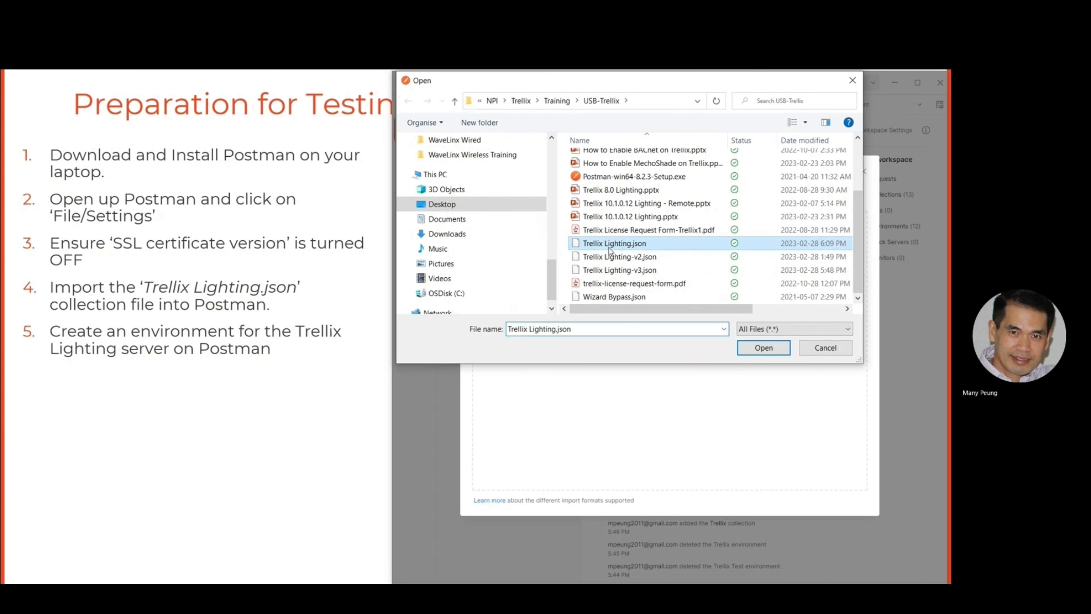
click(763, 348)
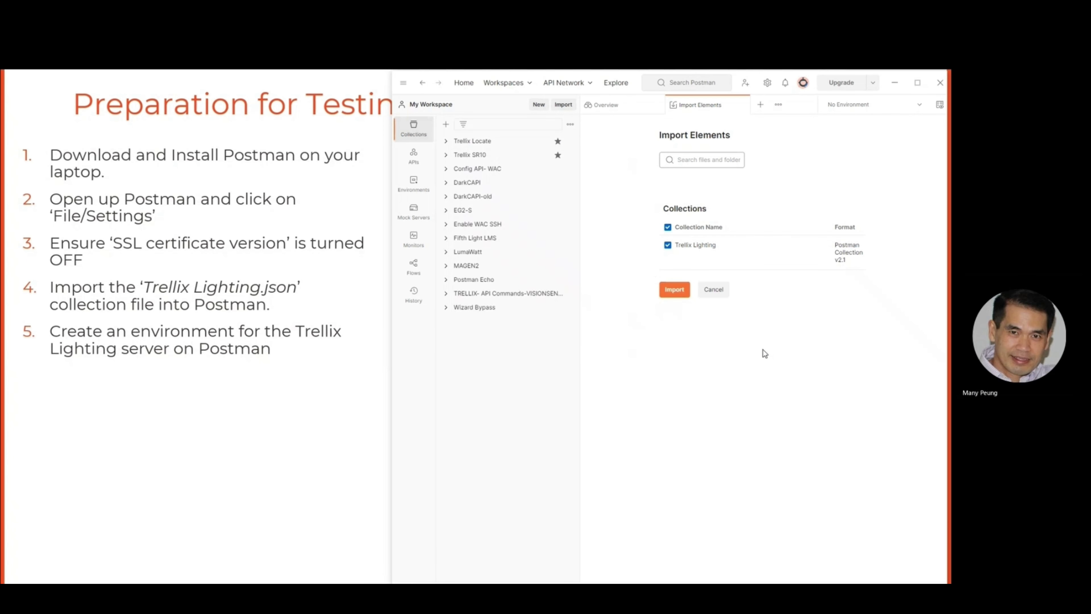
click(674, 290)
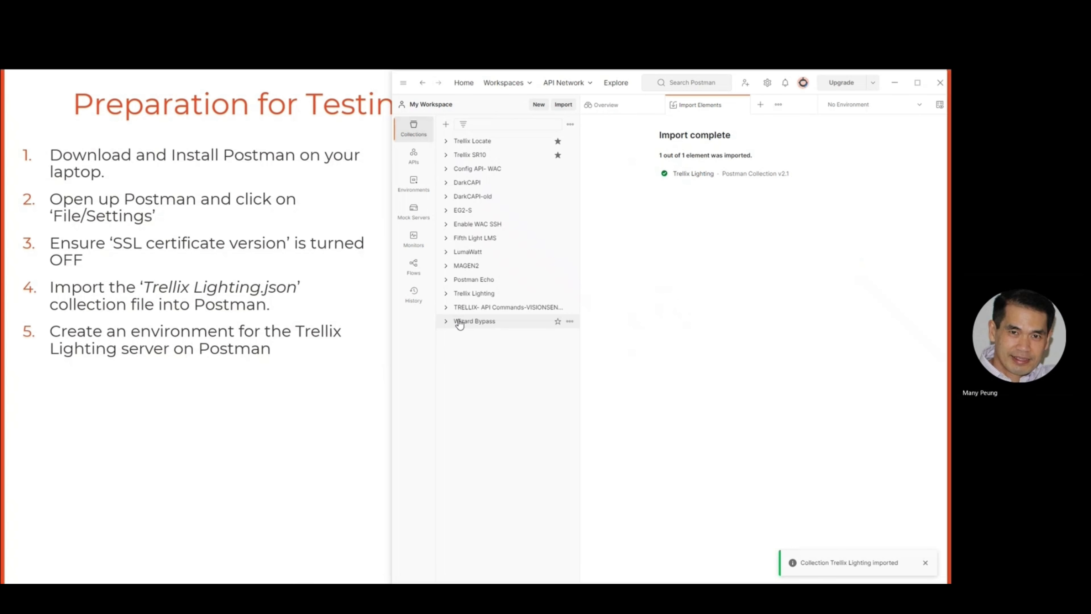
click(446, 293)
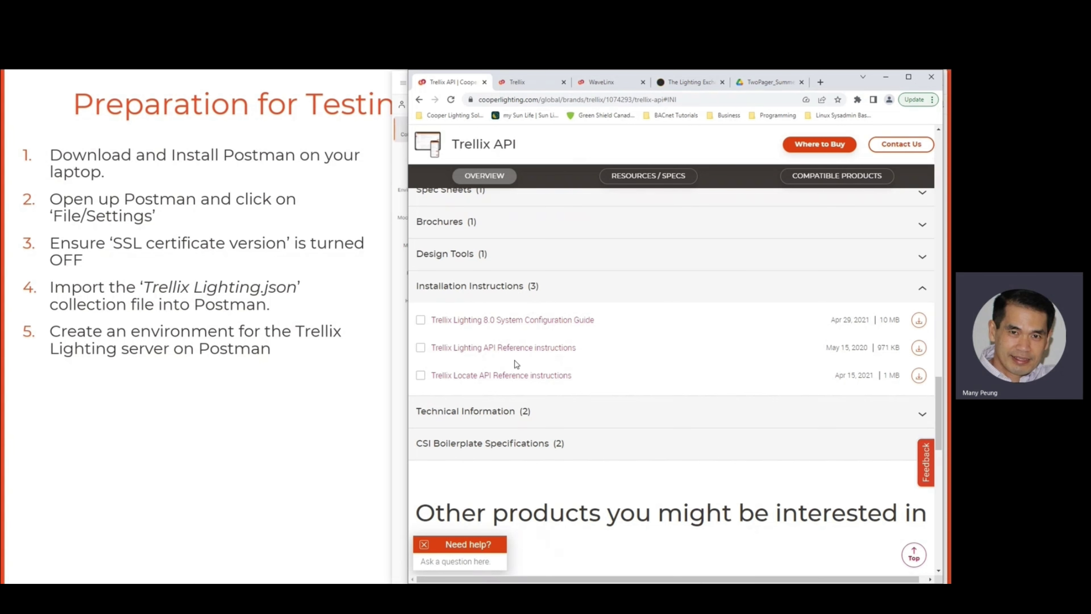
Open the Trellix Lighting API Reference instructions in the browser and go to section 2.1.2, Get Public Login Token
click(488, 349)
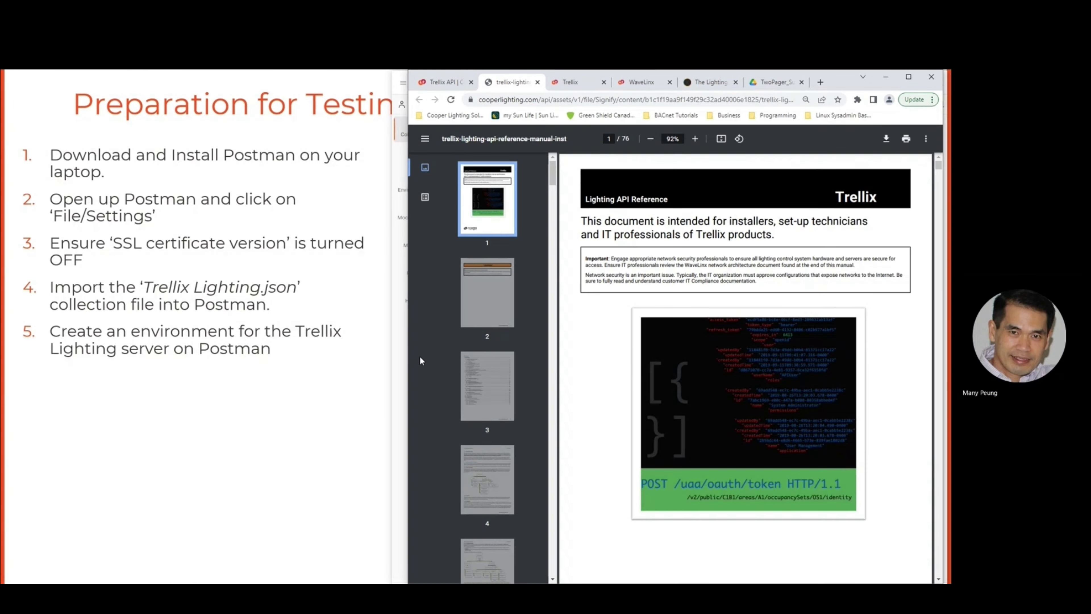
click(477, 399)
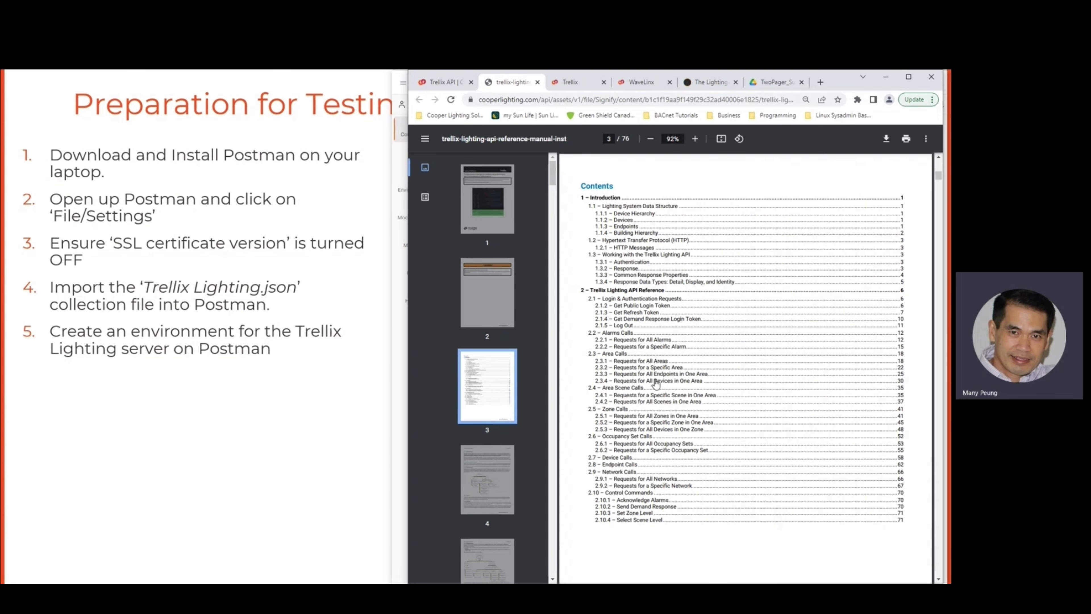
scroll(665, 325, down, 1)
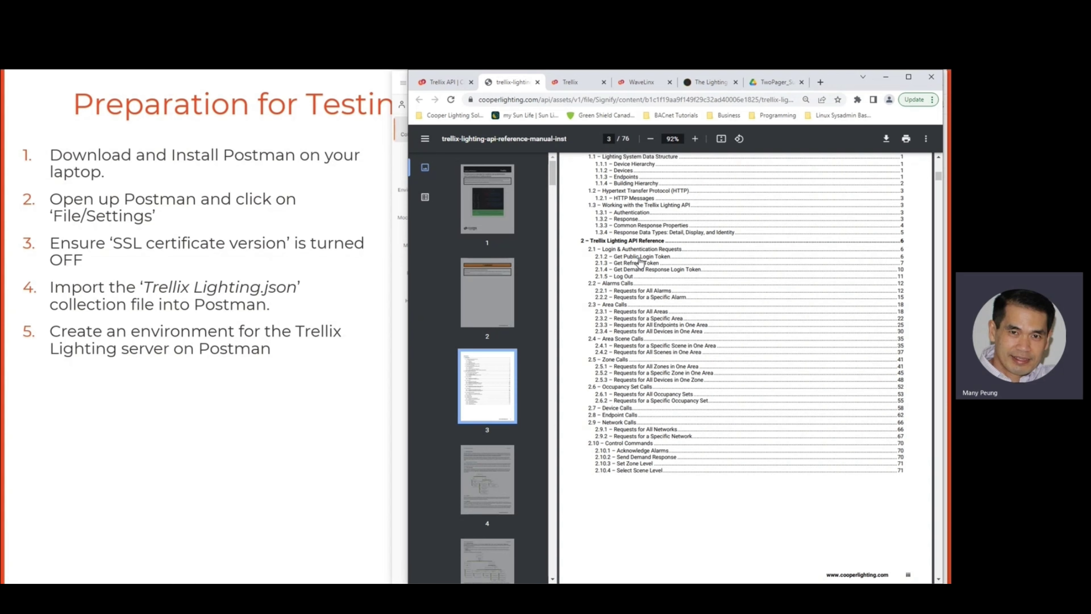
click(640, 260)
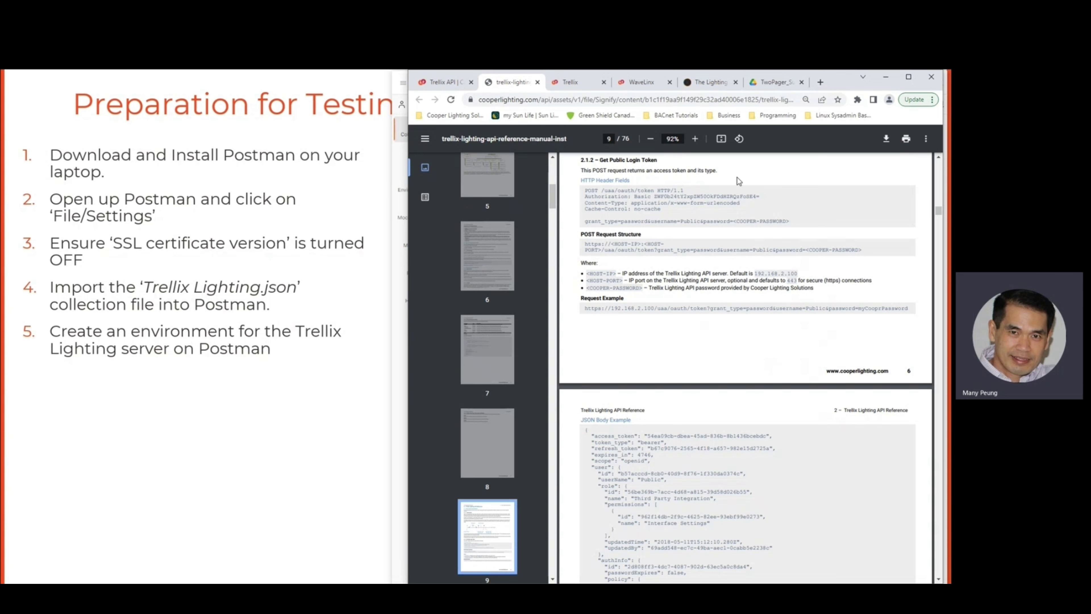
Switch back to Postman and create a new environment with a variable ip.address whose initial value is 192.168.9.202
key(alt+Tab)
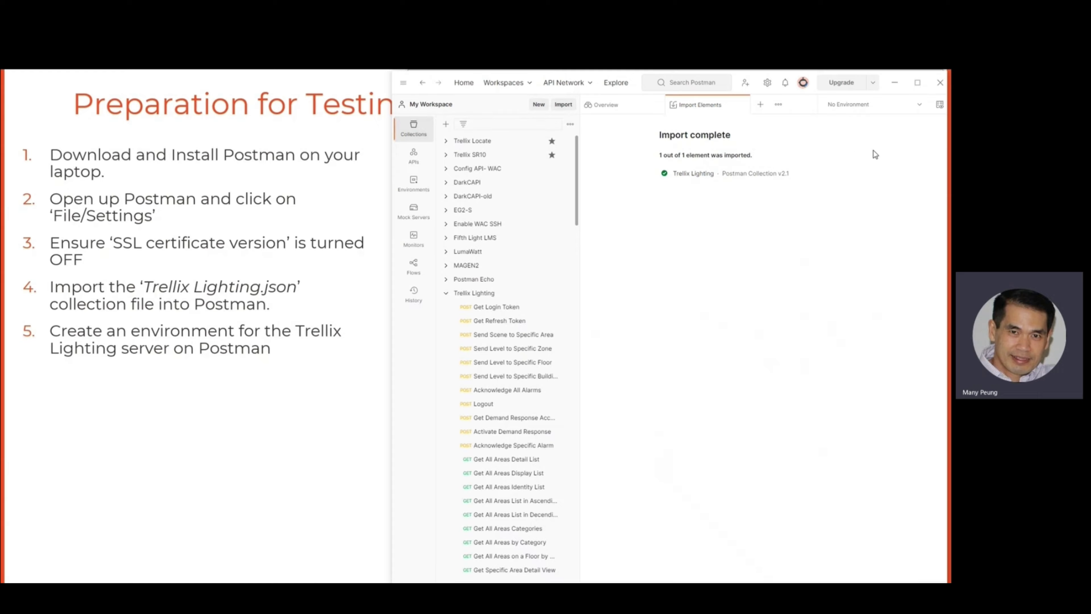
click(939, 107)
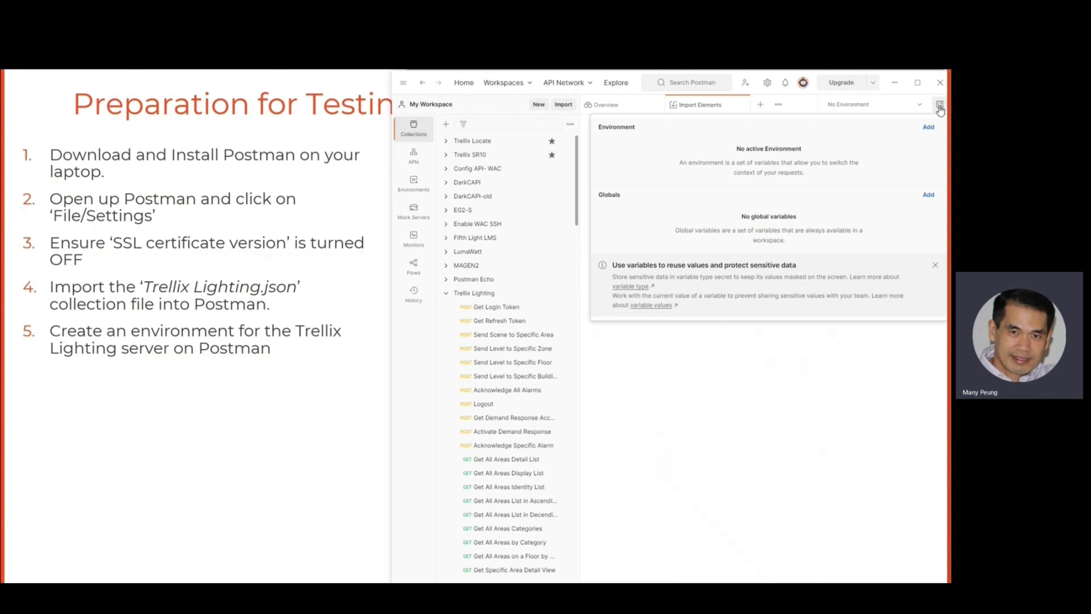
click(929, 128)
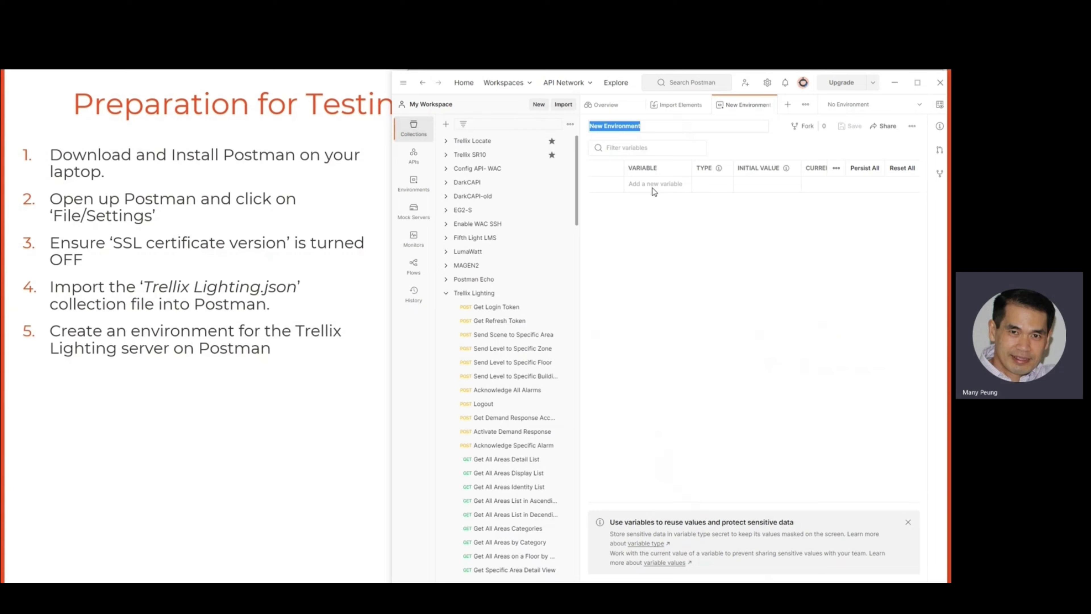
click(640, 186)
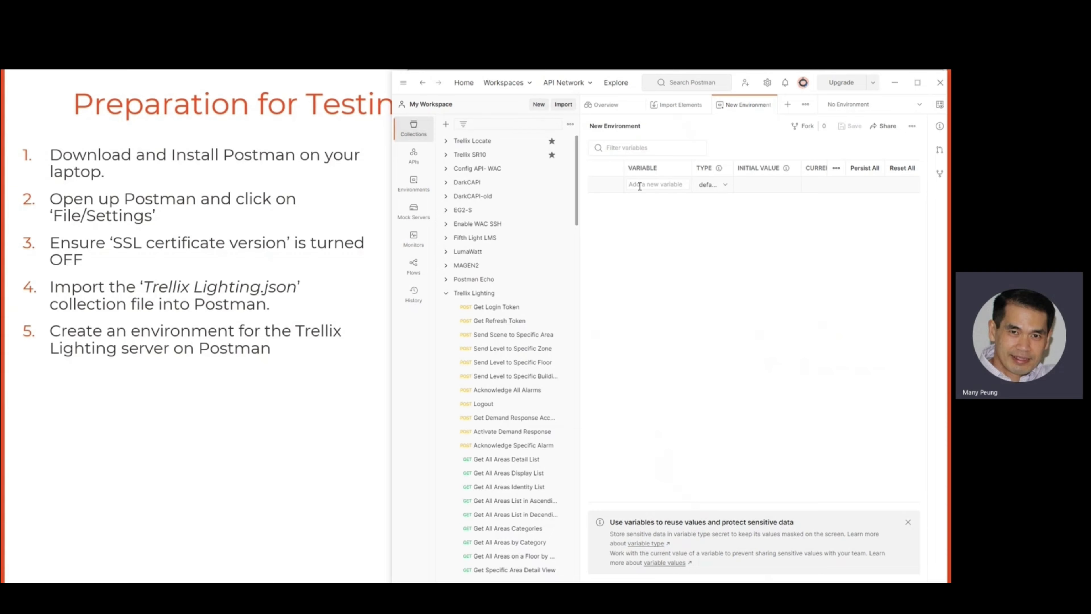
text(ip.address)
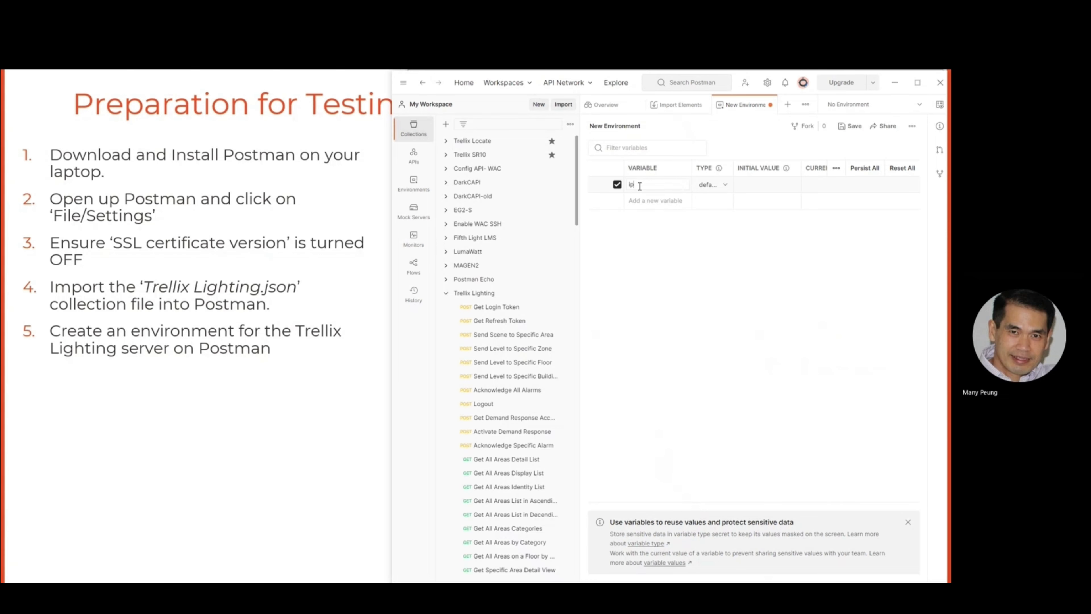
click(769, 190)
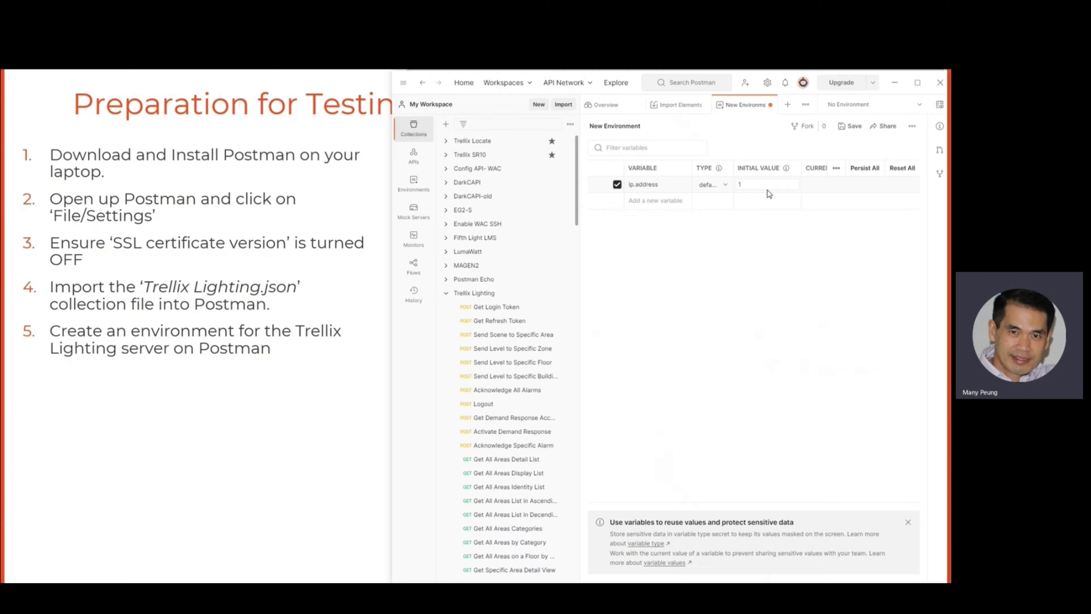
text(2.168.9.202)
Add three variables without values to the environment: PublicToken, RefreshToken and DRAccess
click(659, 199)
text(P)
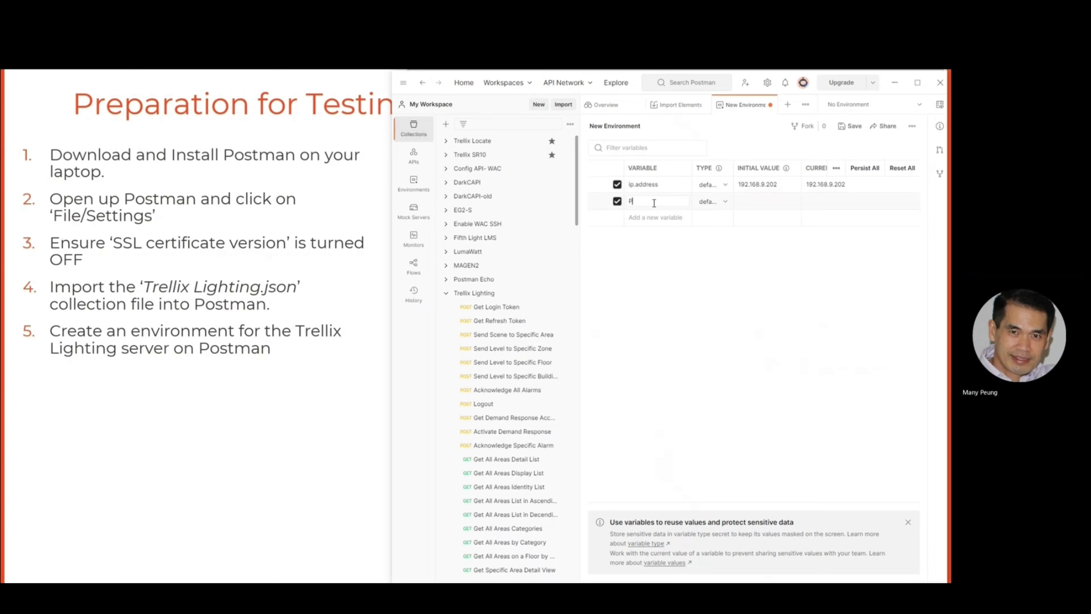
text(ublicToken)
click(650, 216)
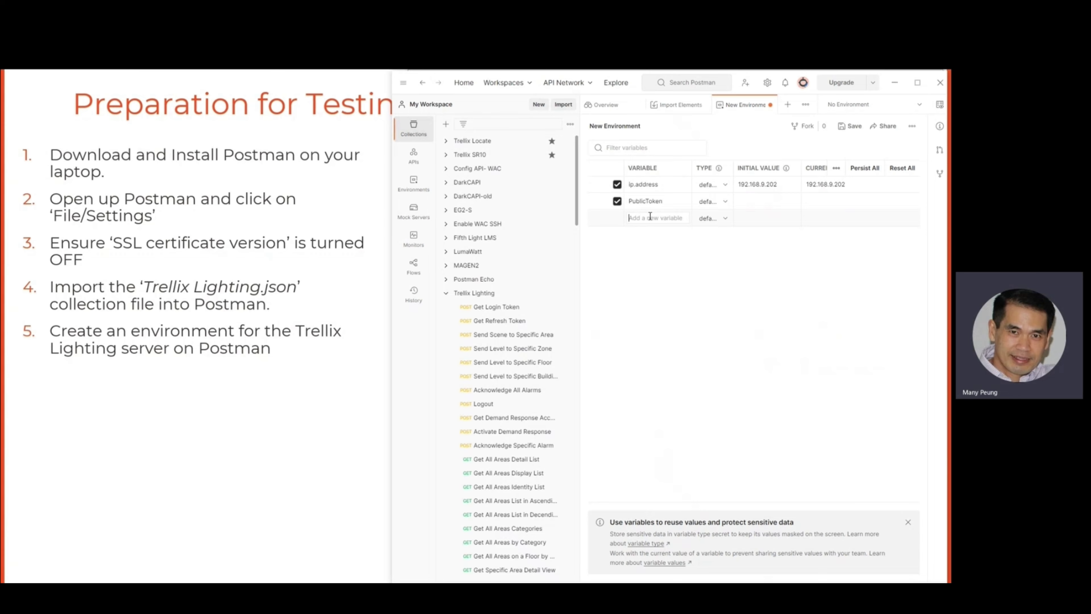
text(RefreshToken)
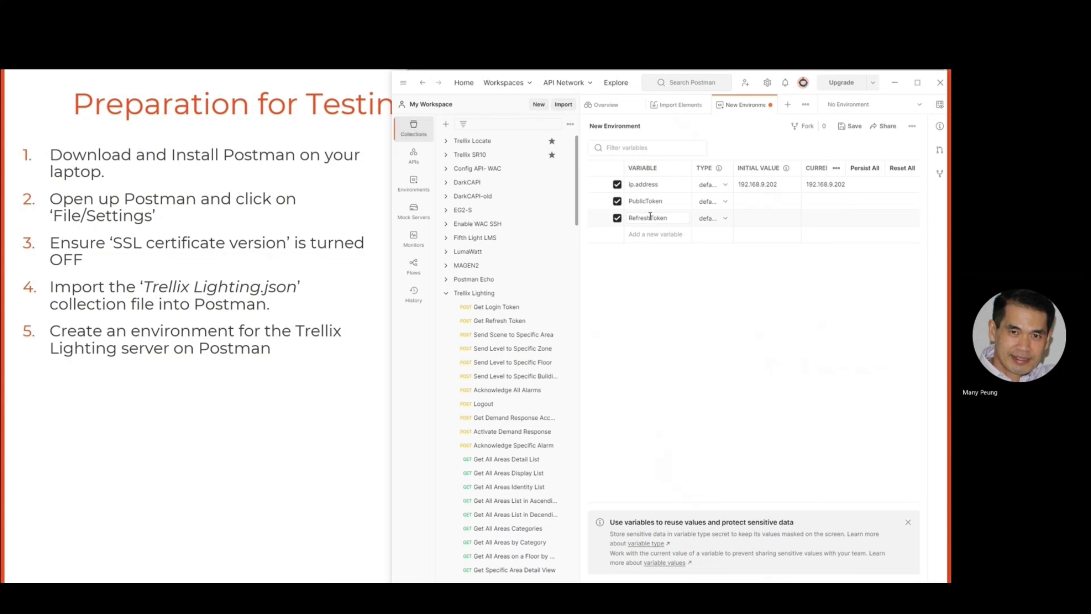
click(649, 235)
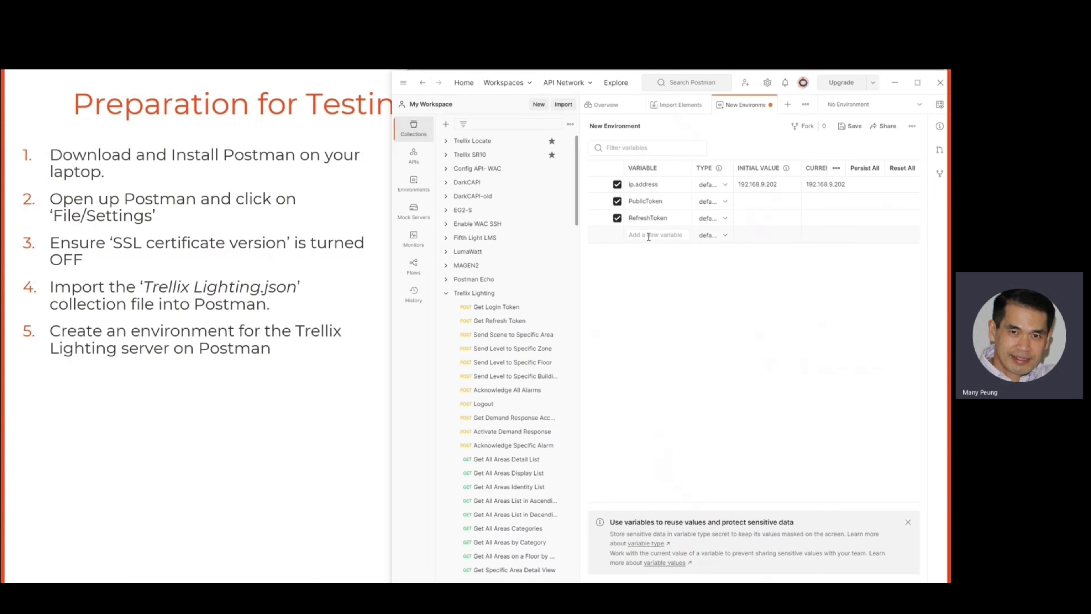
text(DRA)
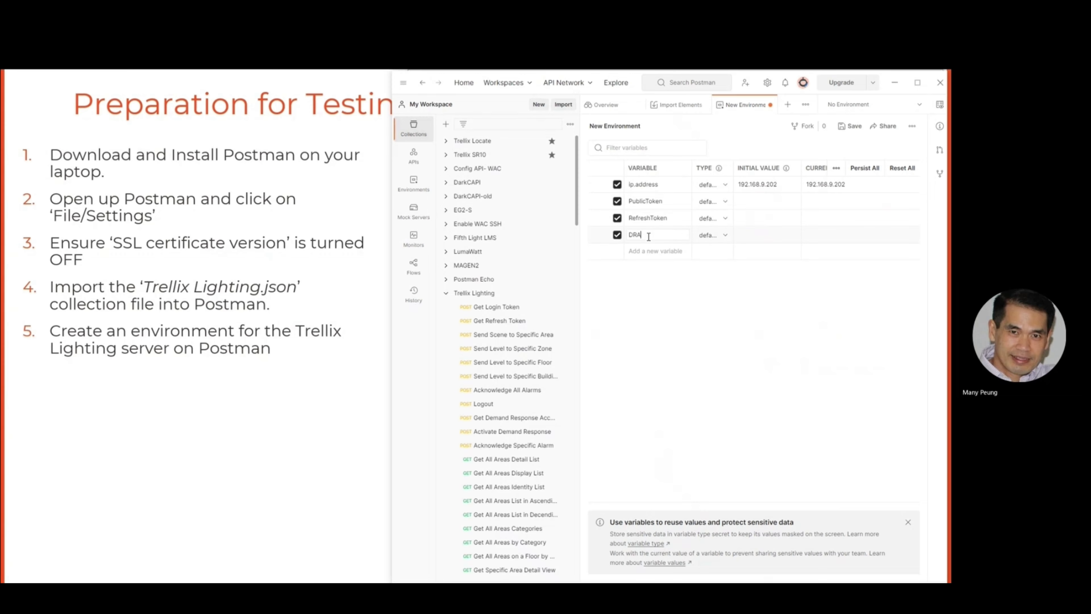
text(ccess)
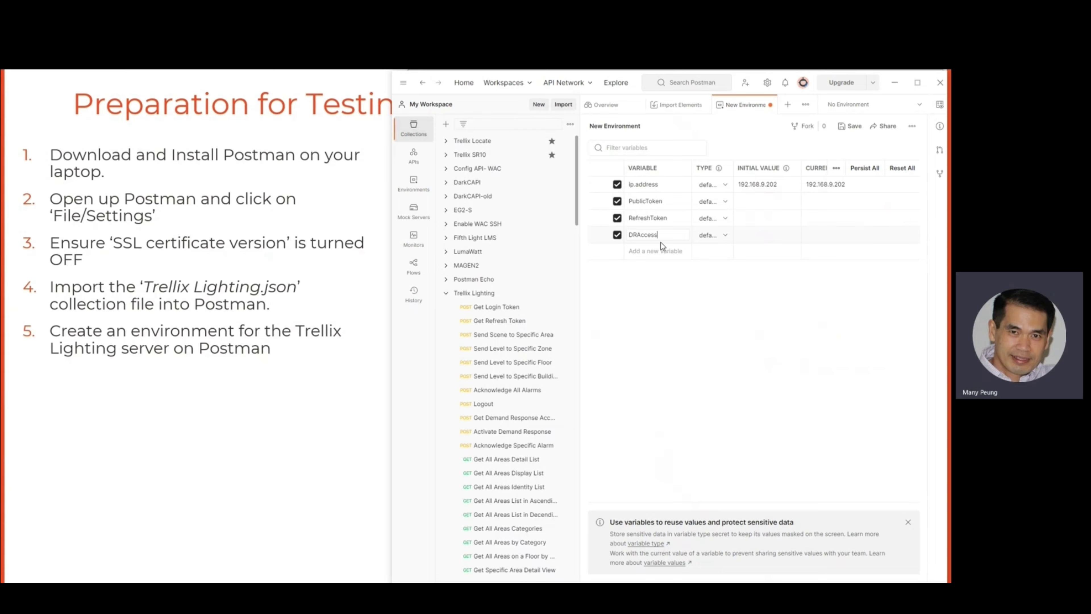
Name the environment Trellix Server, save it and select it as the active environment
mouse_move(651, 129)
click(651, 129)
text(Trellix Server)
click(852, 129)
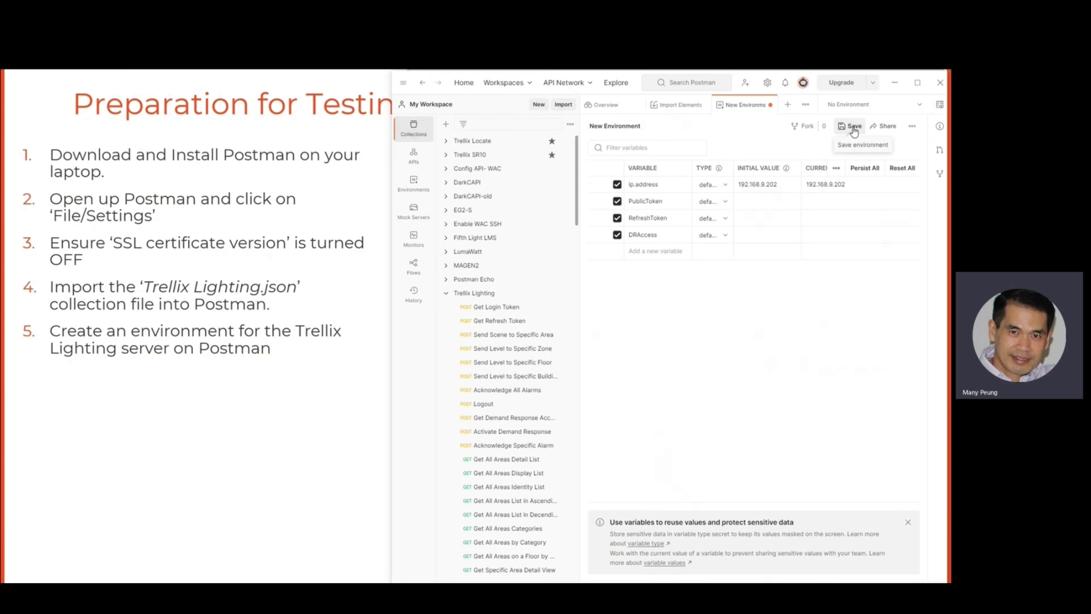
click(918, 107)
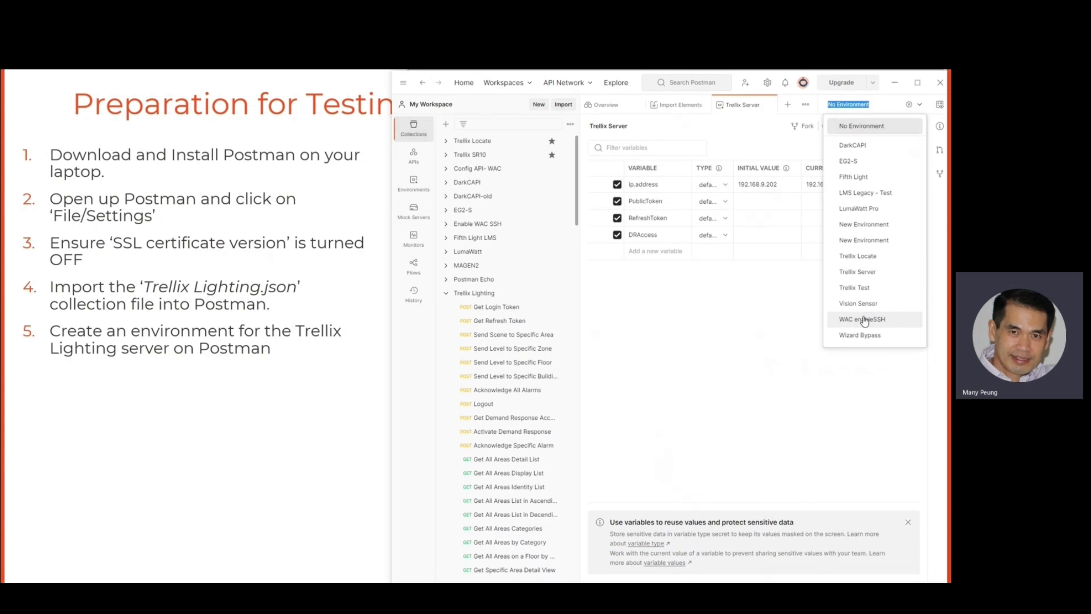
click(872, 272)
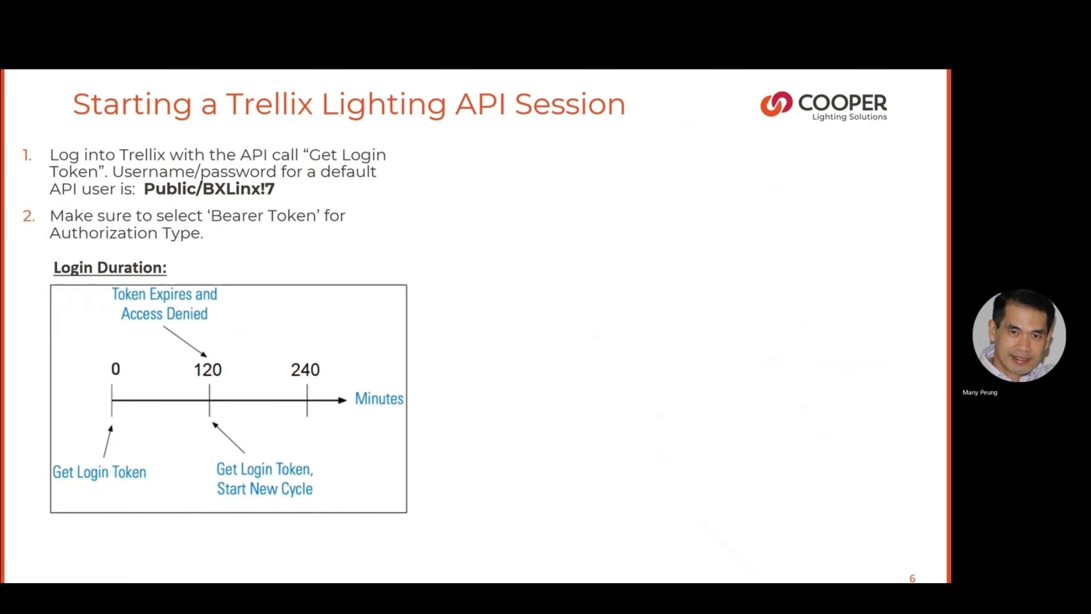
Return to Postman and open the Get Login Token request of the Trellix Lighting collection
key(alt+Tab)
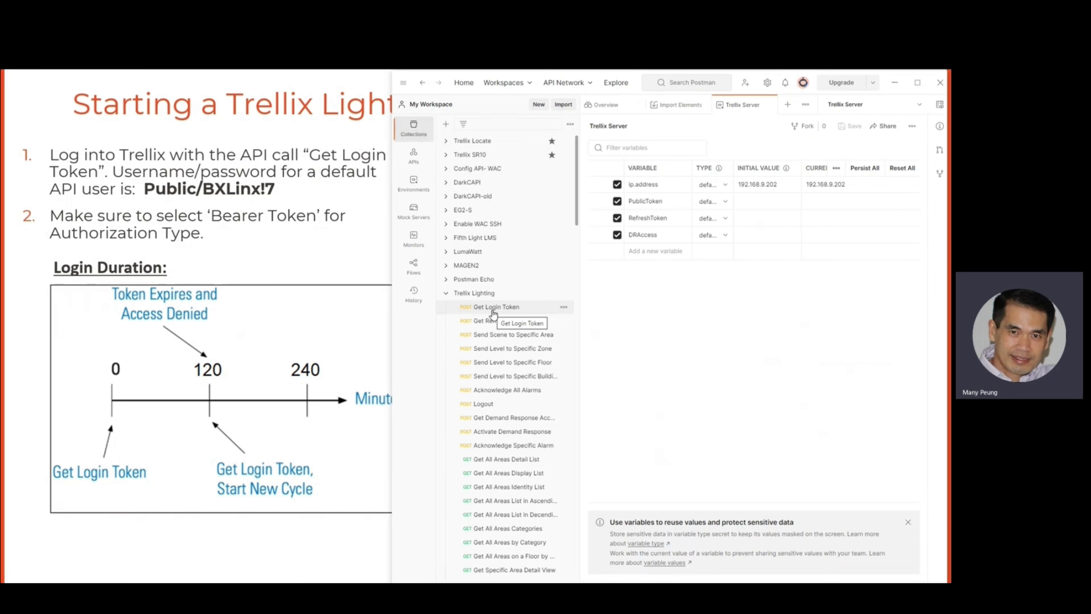
click(496, 312)
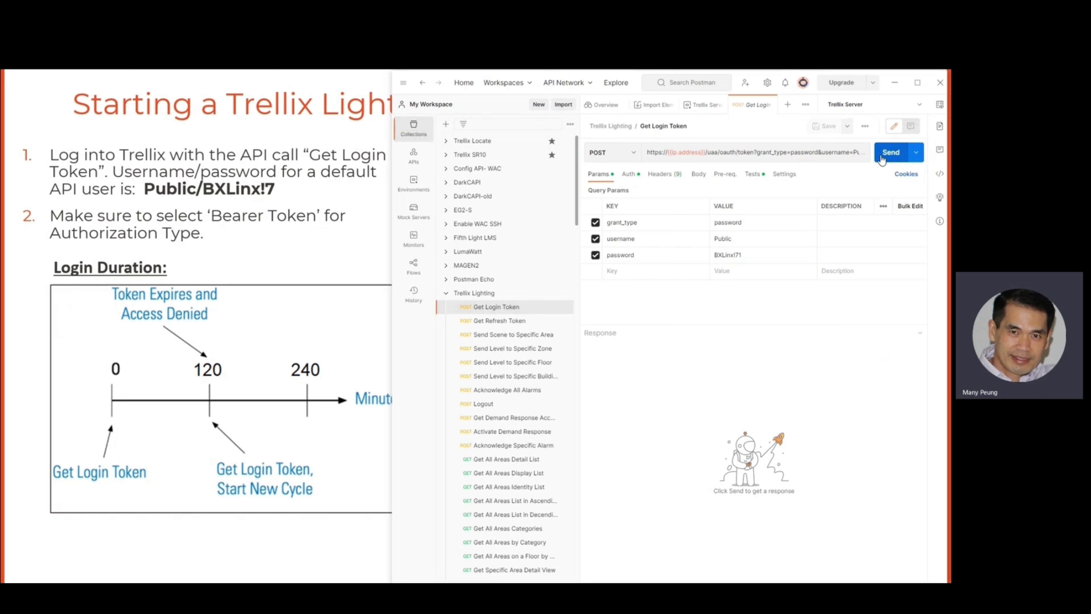